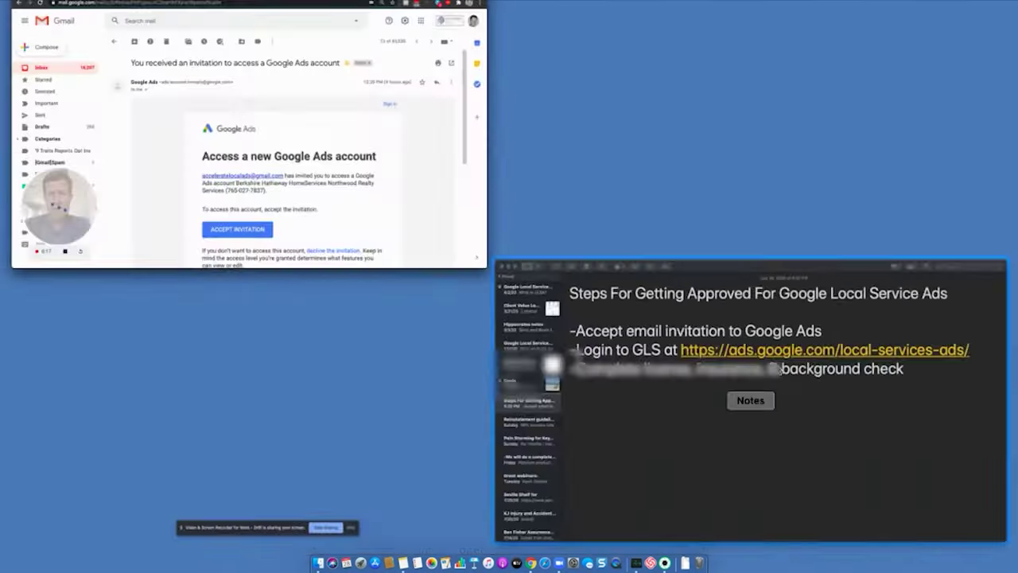
# Review the Notes checklist: accept the invitation, log in to GLS, complete license, insurance and background check
pyautogui.click(750, 400)
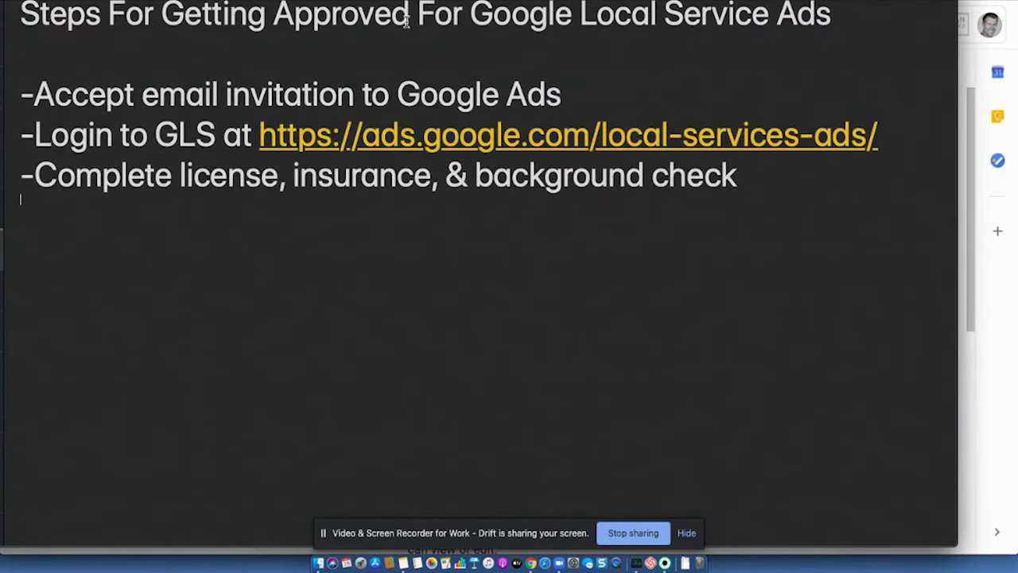
pyautogui.doubleClick(302, 95)
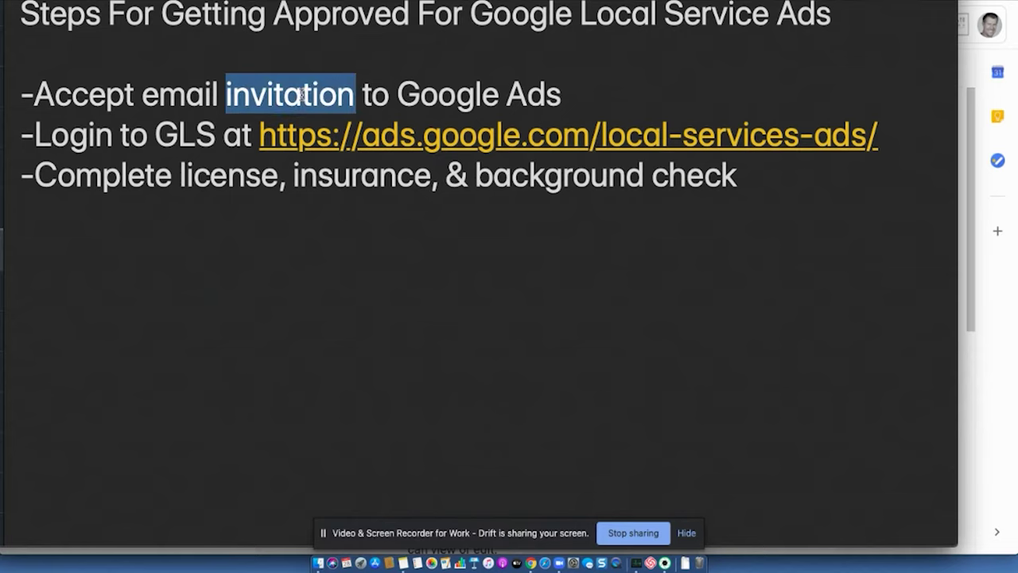
pyautogui.tripleClick(302, 94)
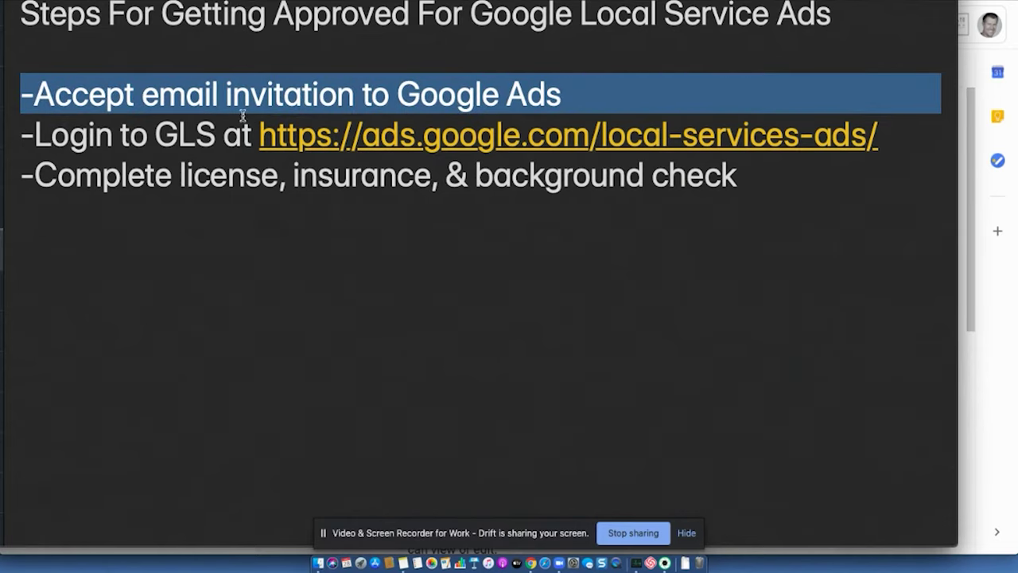
pyautogui.tripleClick(195, 135)
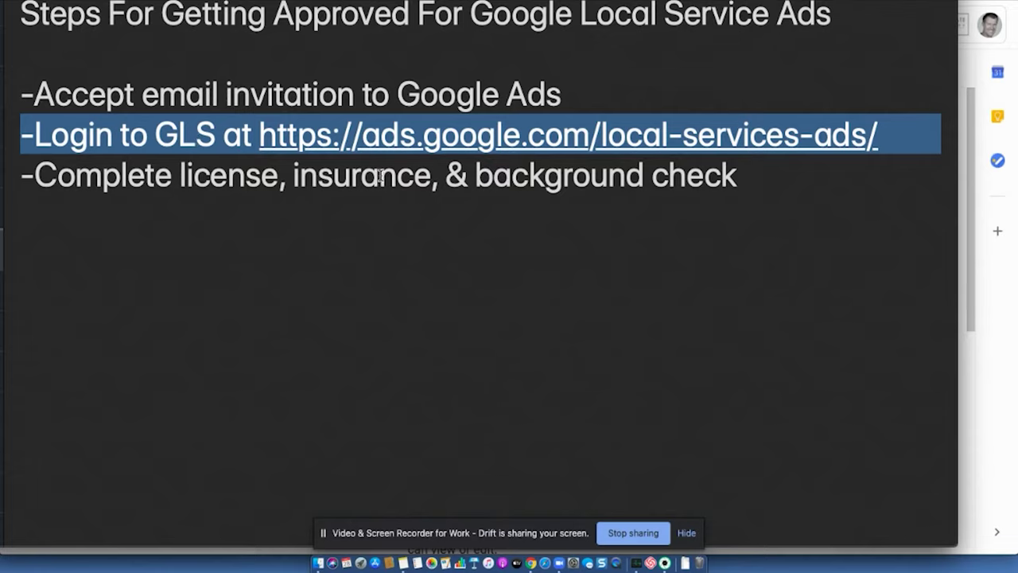
pyautogui.tripleClick(339, 181)
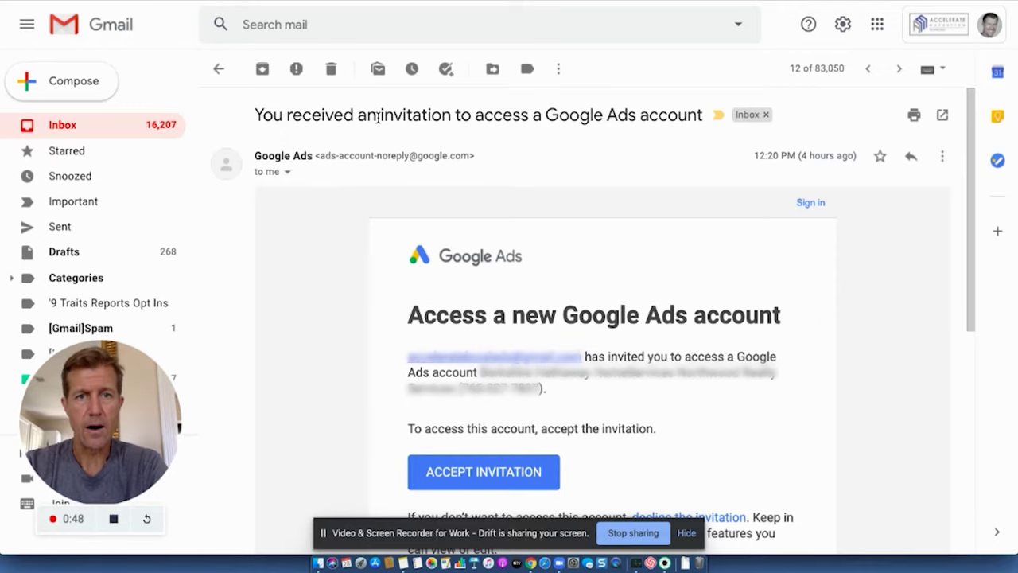
# Highlight the subject line of the Google Ads invitation email
pyautogui.tripleClick(378, 117)
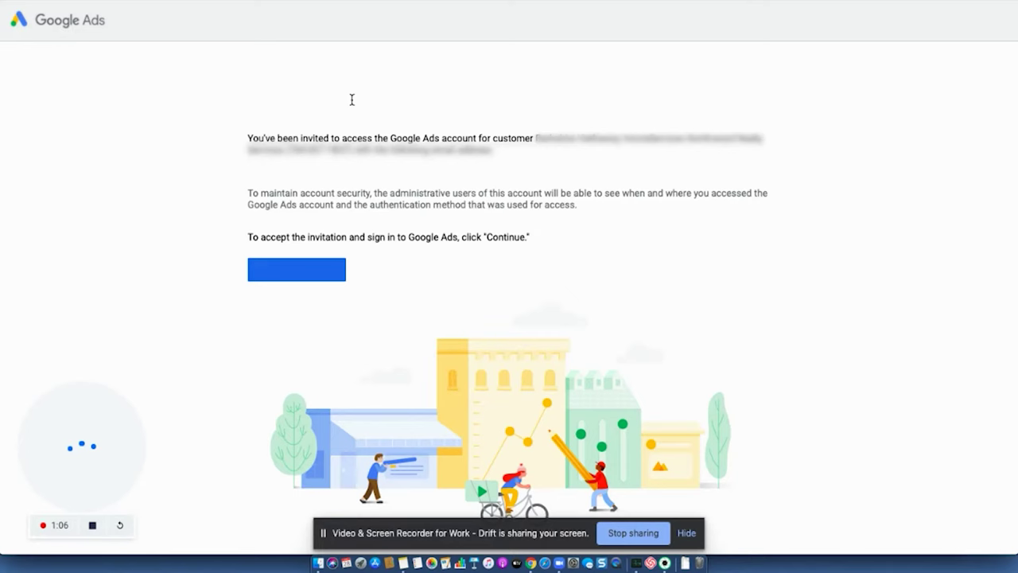
# Go over the welcome heading, customer account details and invited e-mail line, then return to the checklist note
pyautogui.tripleClick(277, 95)
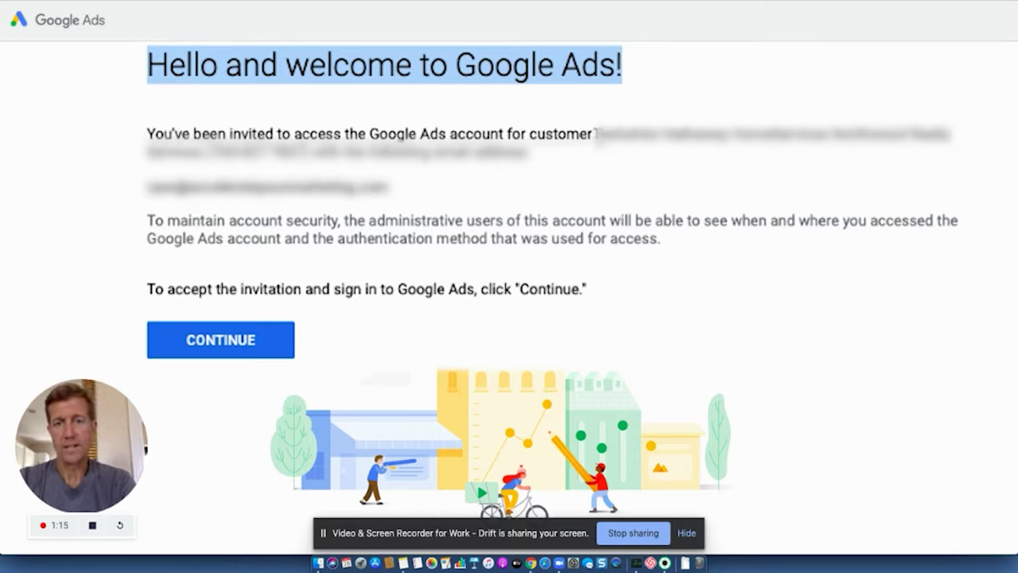
pyautogui.moveTo(597, 135); pyautogui.dragTo(639, 152)
pyautogui.click(311, 136)
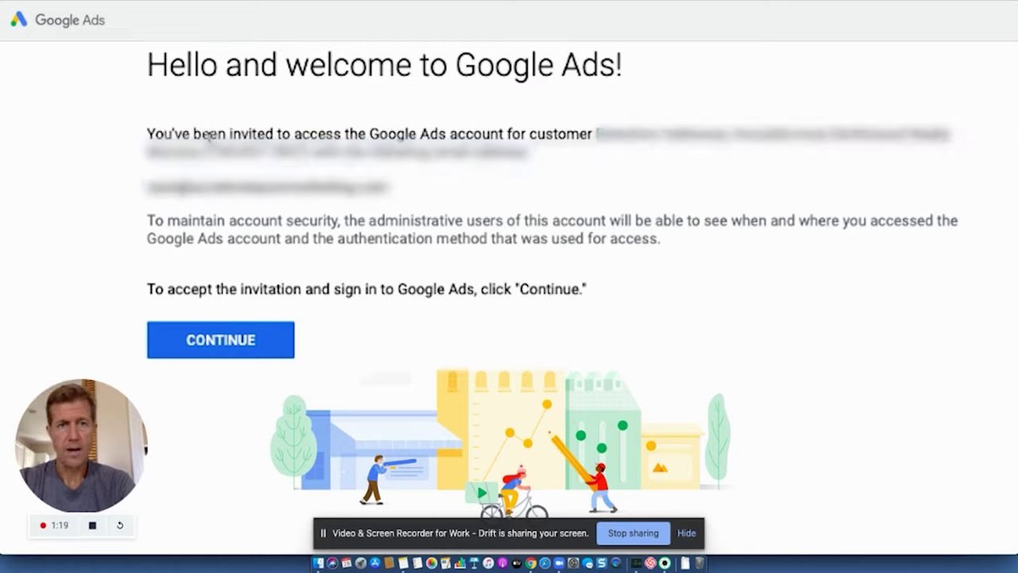
pyautogui.moveTo(205, 140); pyautogui.dragTo(308, 151)
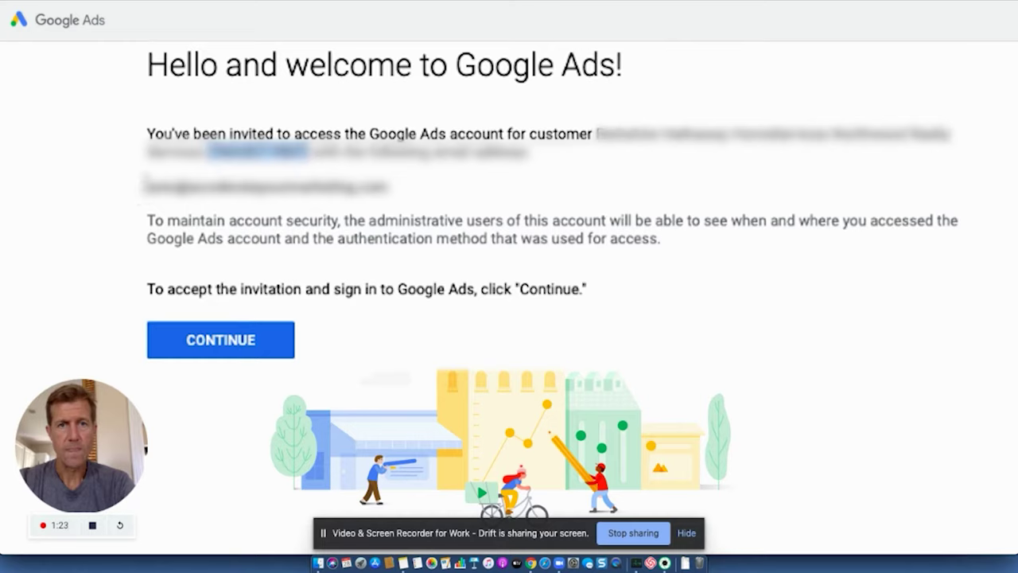
pyautogui.moveTo(146, 185); pyautogui.dragTo(390, 187)
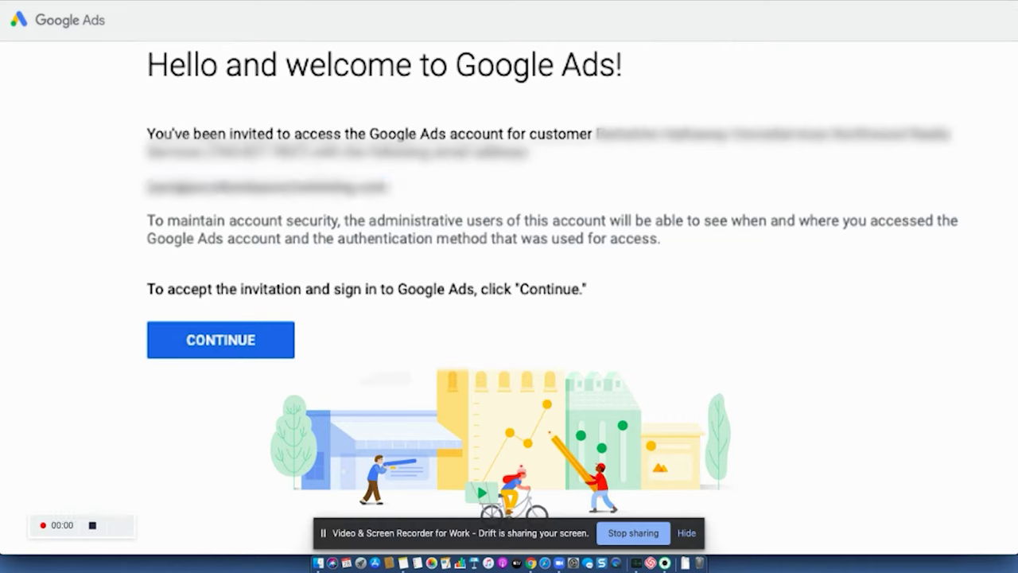
pyautogui.press('super+Tab')
pyautogui.tripleClick(195, 98)
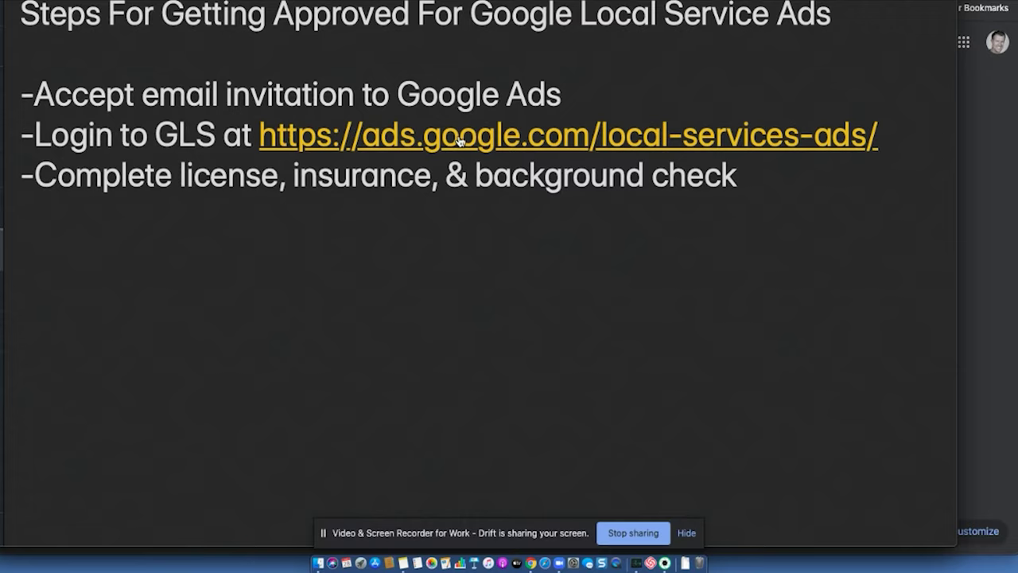
pyautogui.click(644, 140)
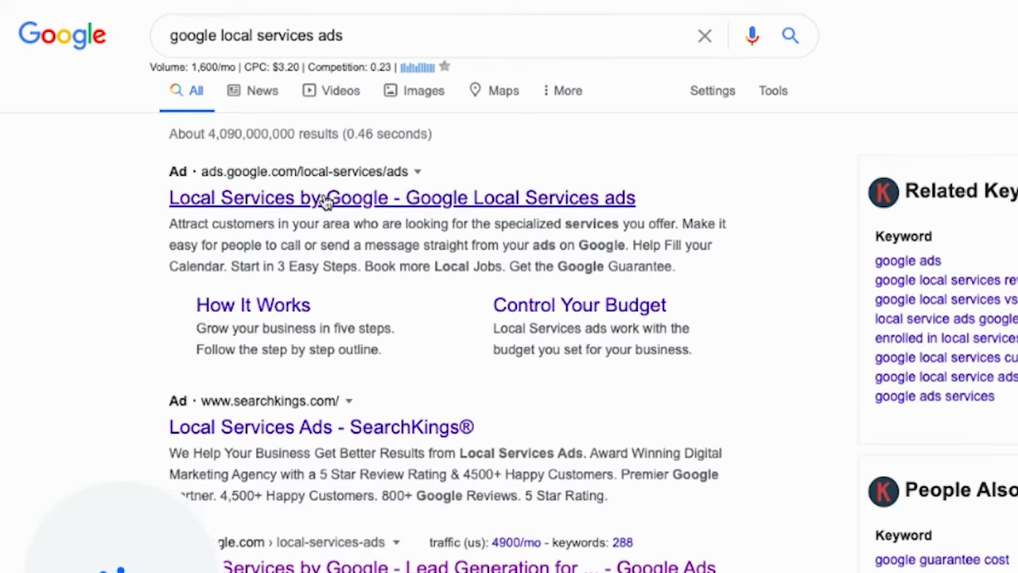
# Open the 'Local Services by Google - Google Local Services ads' sponsored result
pyautogui.click(326, 201)
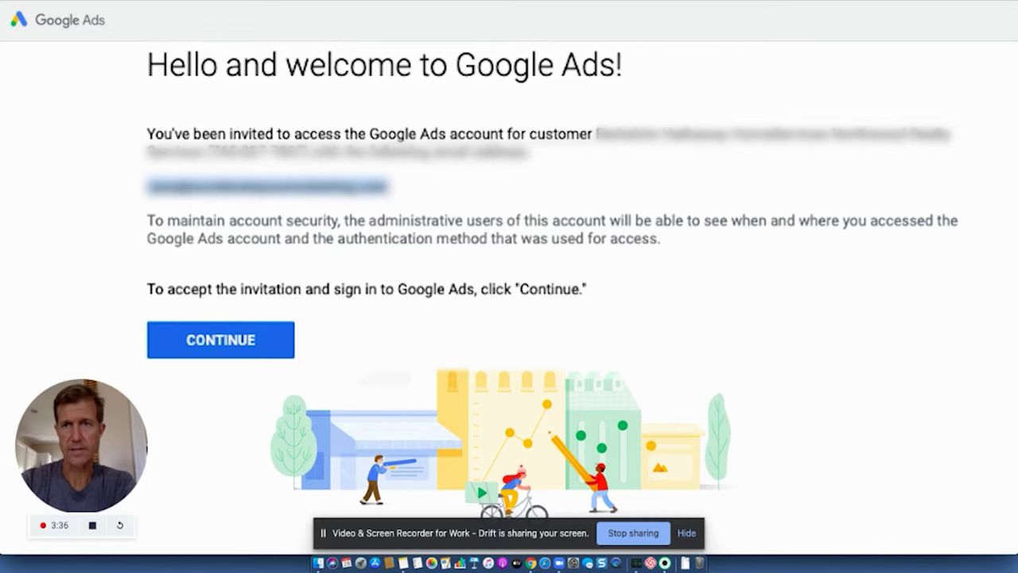
# Continue past the invitation and choose the right Google account to reach the Status dashboard
pyautogui.hotkey('ctrl', 'Tab')
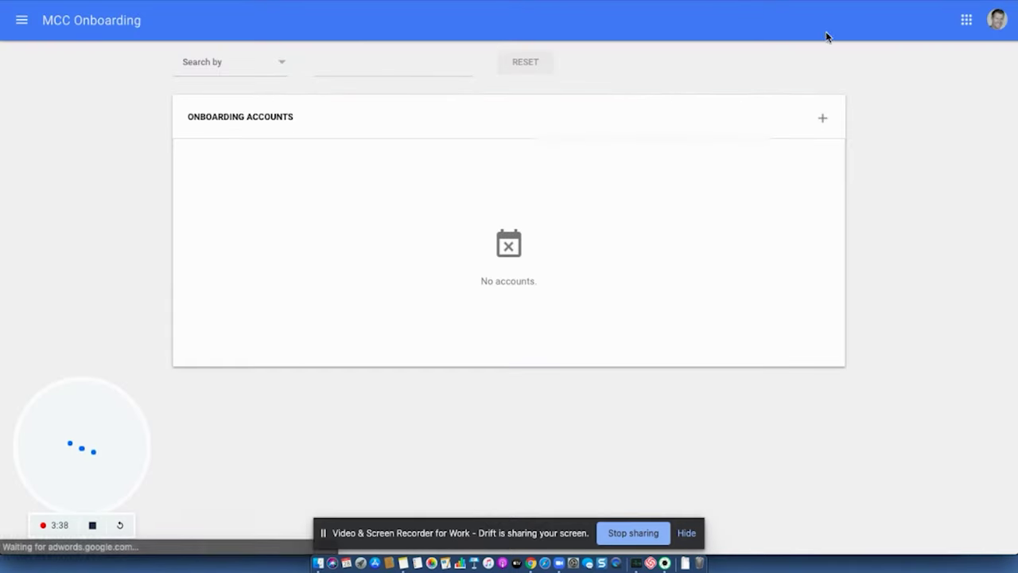
pyautogui.click(998, 20)
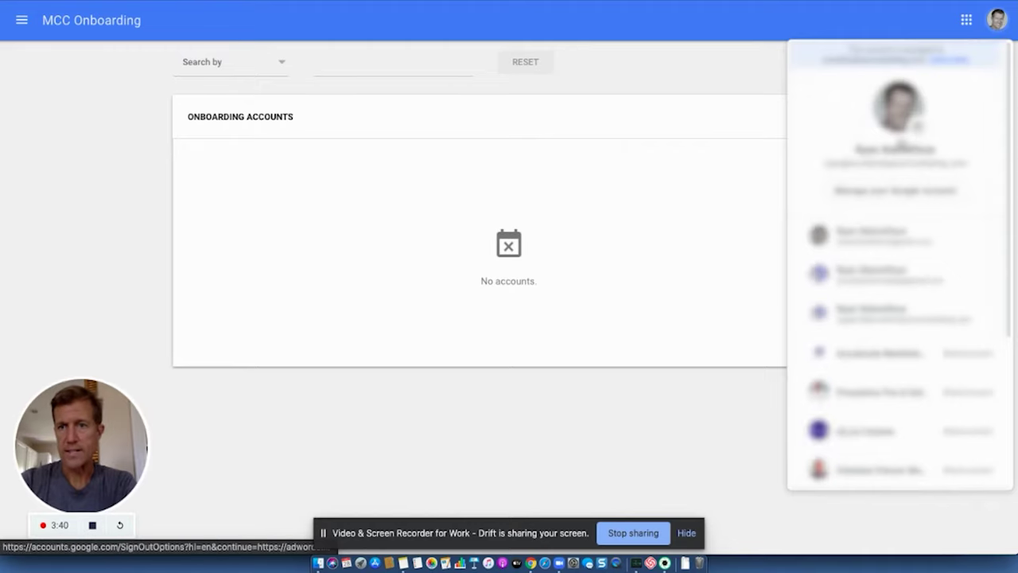
pyautogui.click(704, 89)
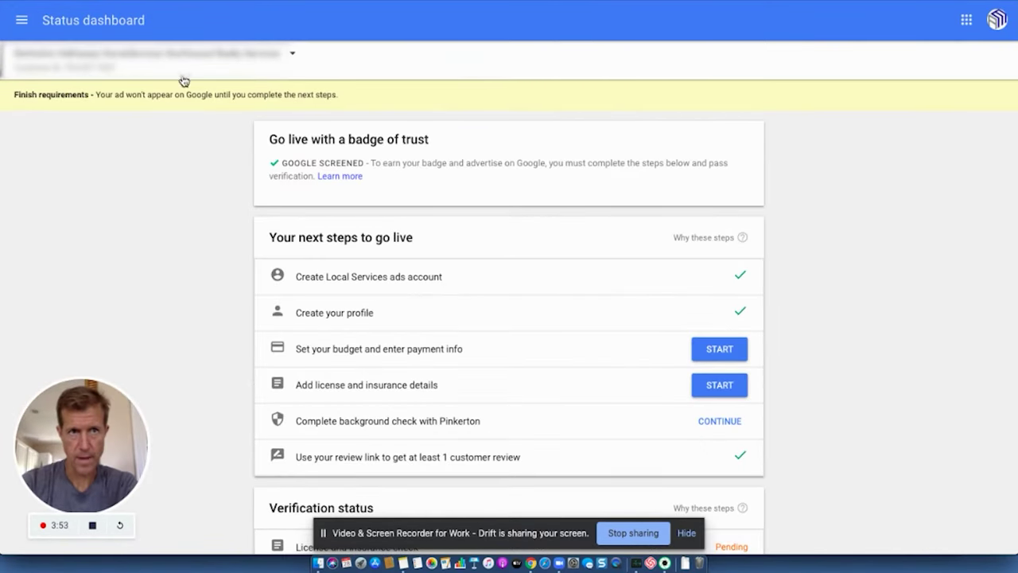
# Scroll the remaining steps and open the Pinkerton background check details, closing and reopening them once
pyautogui.scroll(-1, 604, 136)
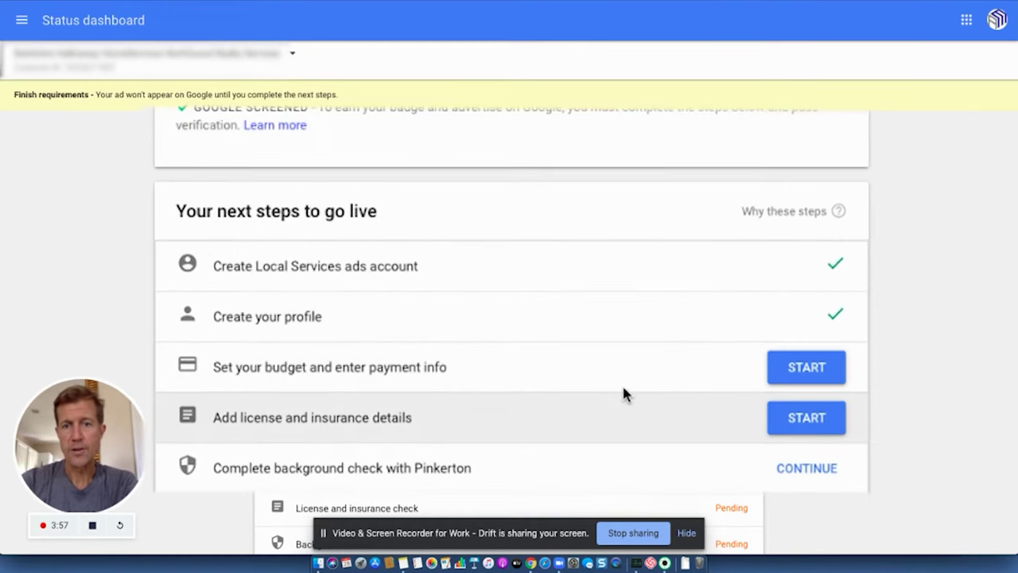
pyautogui.scroll(-2, 630, 389)
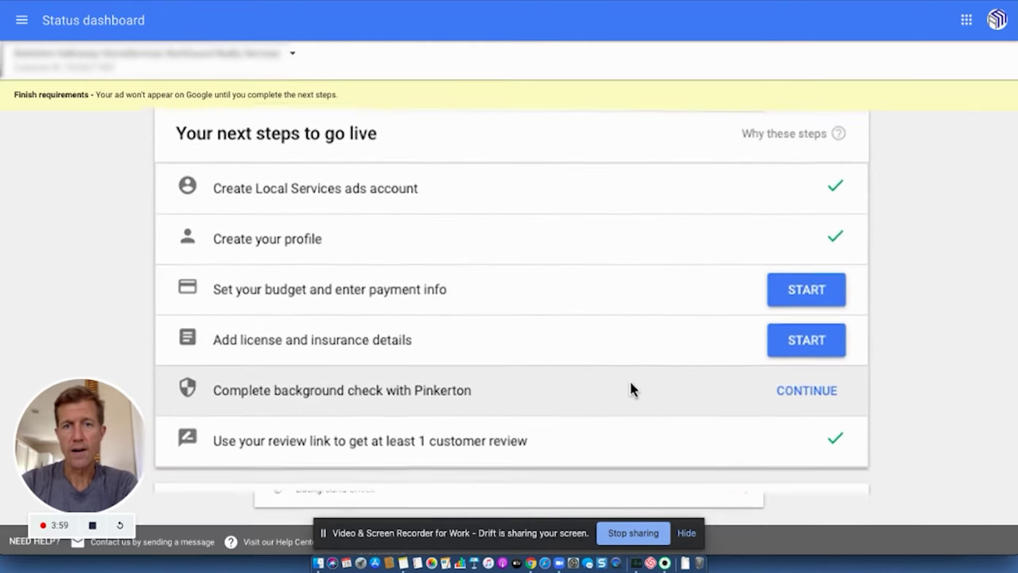
pyautogui.scroll(1, 629, 389)
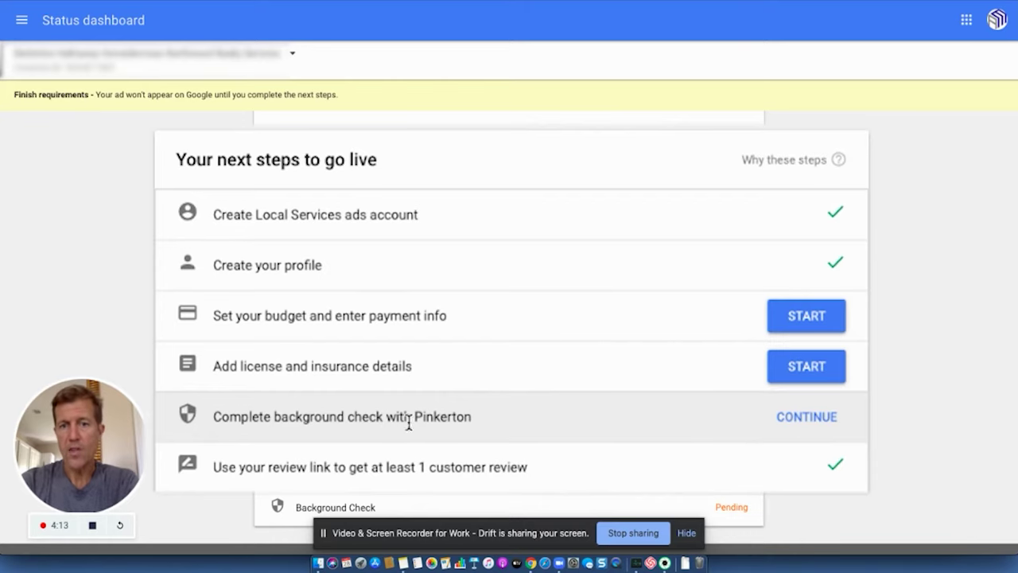
pyautogui.click(804, 420)
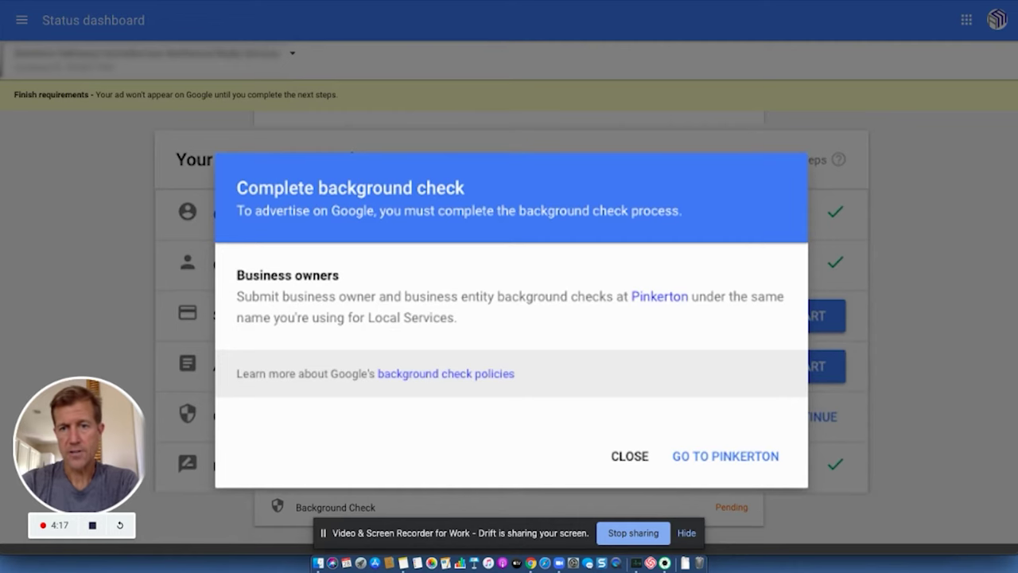
pyautogui.click(823, 329)
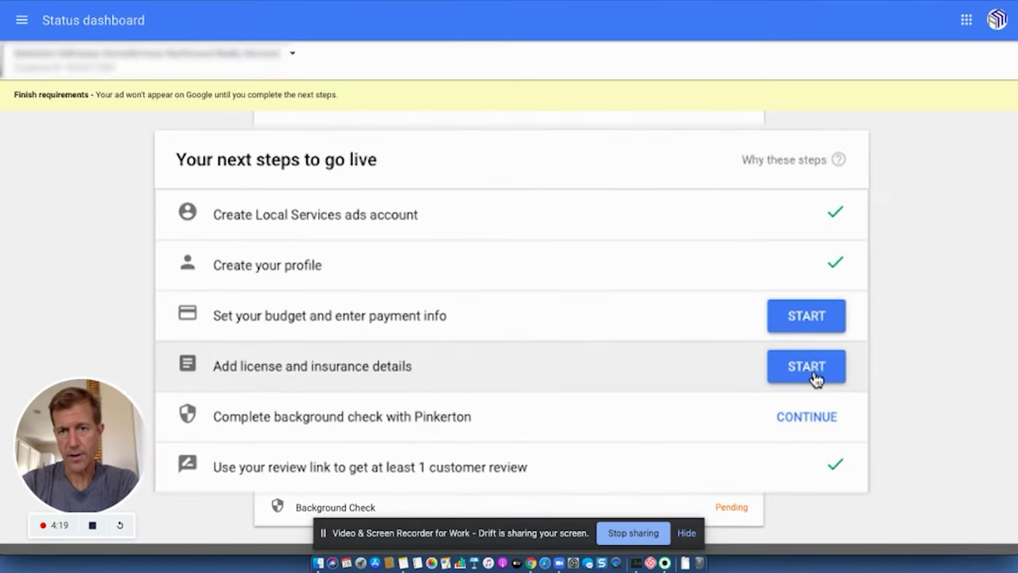
pyautogui.click(808, 417)
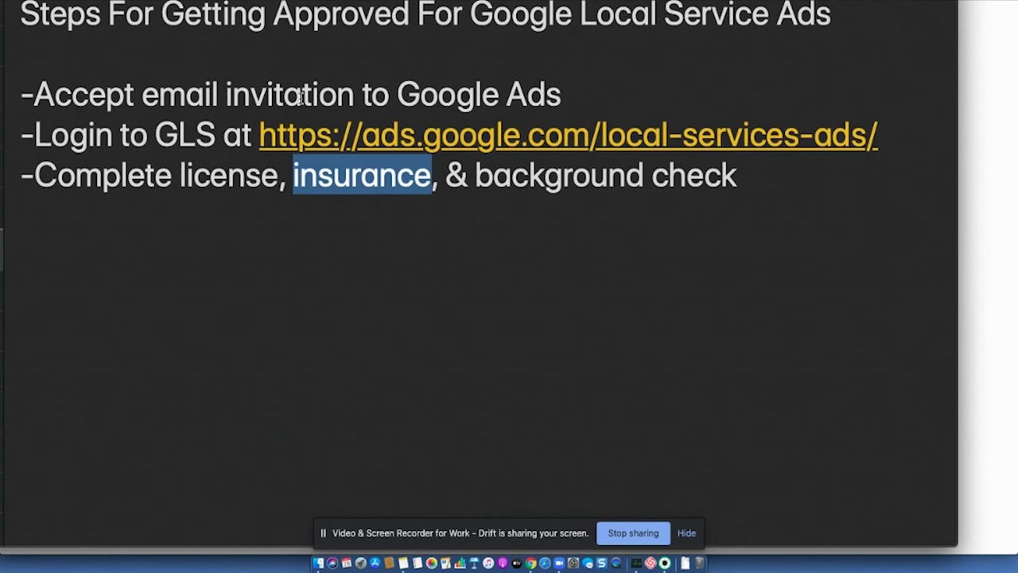
# Back in Notes, highlight the first checklist step about accepting the invitation
pyautogui.tripleClick(300, 96)
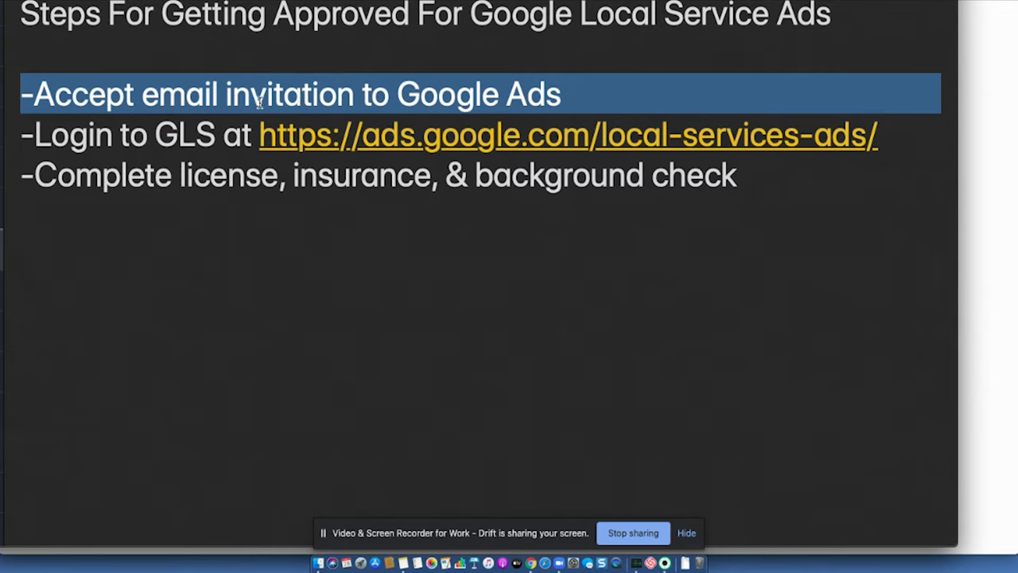
# Highlight the GLS login step and the license, insurance & background check step
pyautogui.tripleClick(126, 127)
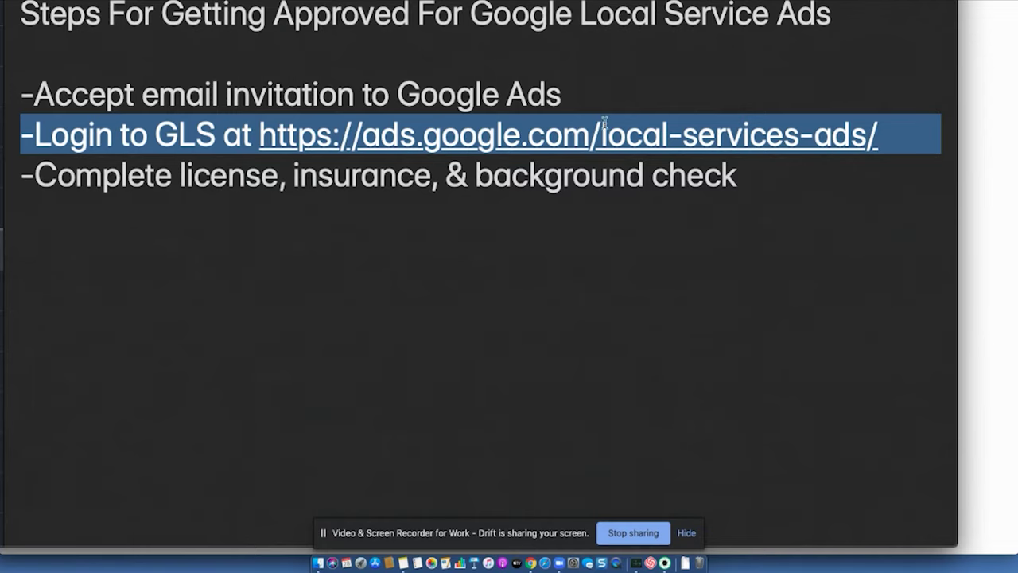
pyautogui.tripleClick(620, 173)
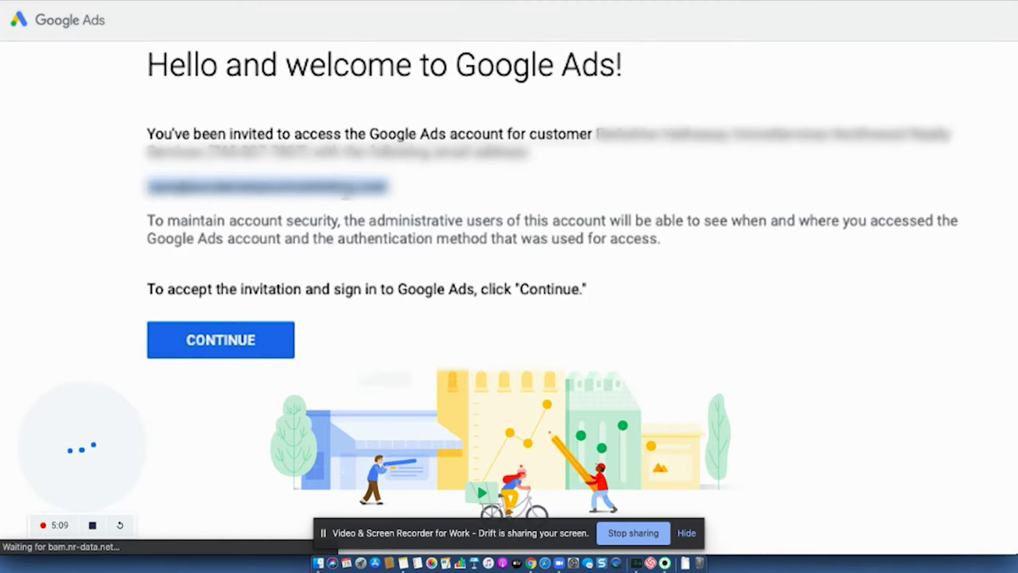
pyautogui.moveTo(210, 143); pyautogui.dragTo(307, 155)
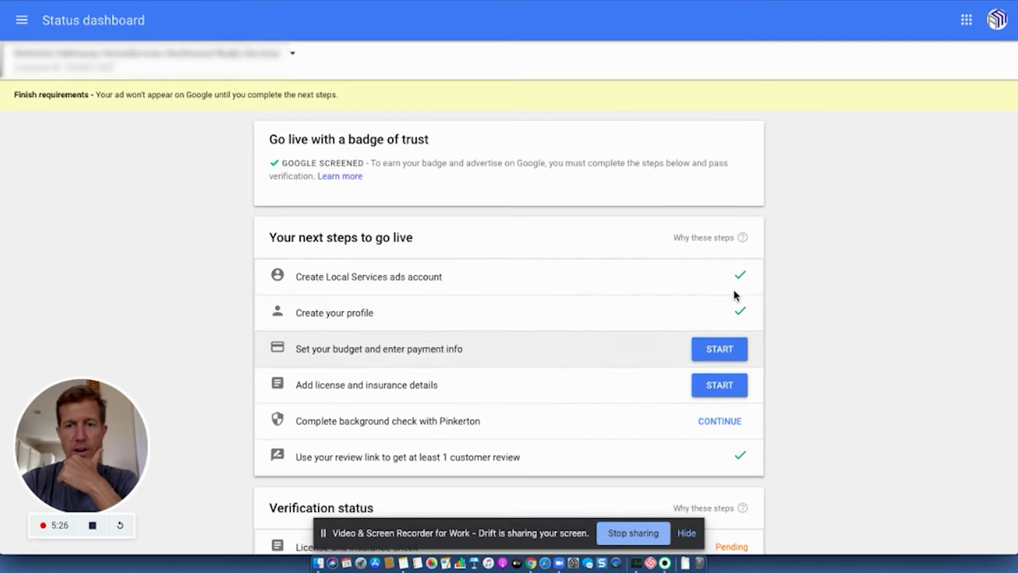
pyautogui.scroll(-3, 732, 369)
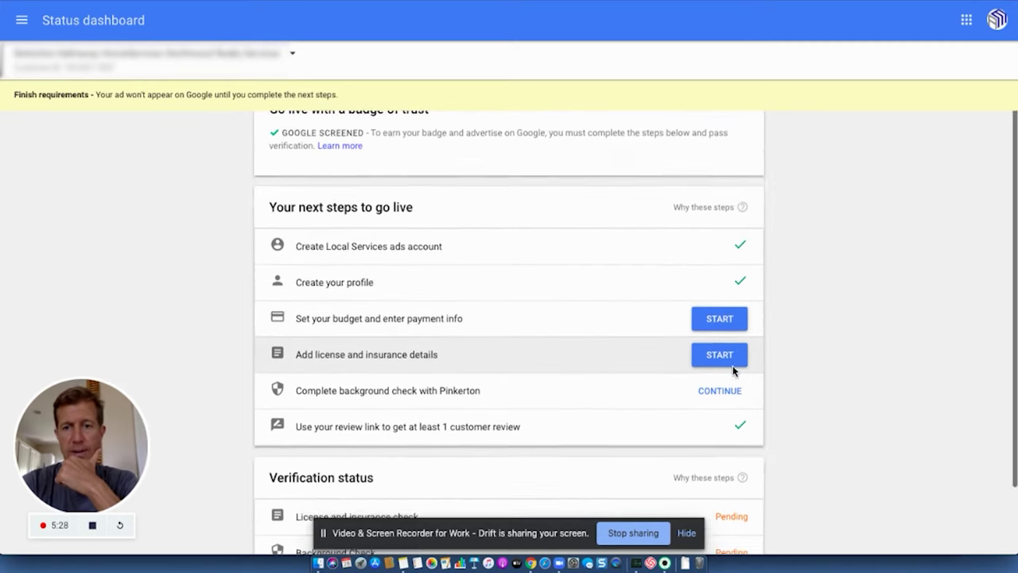
pyautogui.moveTo(740, 444)
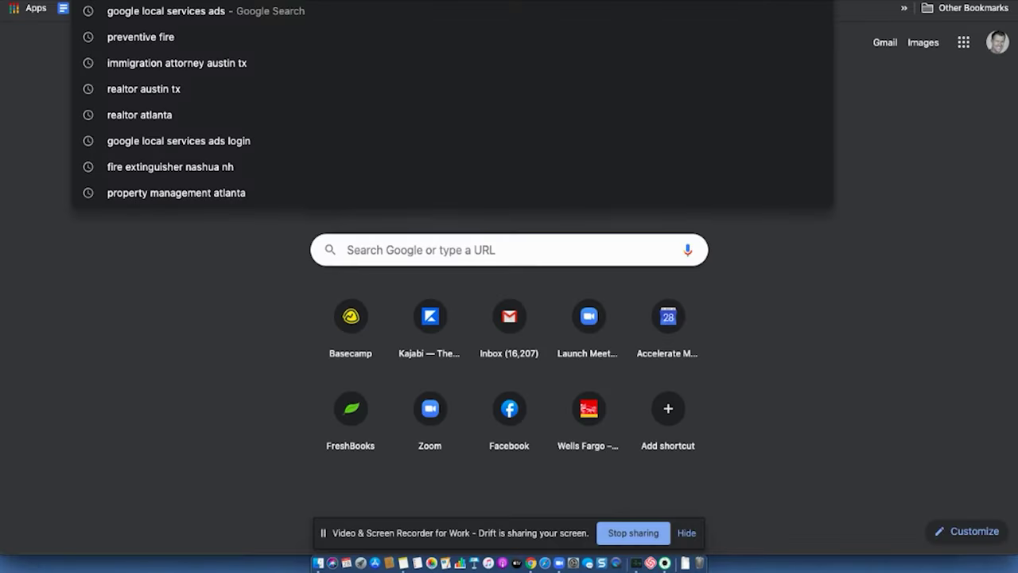
# Search Google for 'realtor austin tx'
pyautogui.write('realtr')
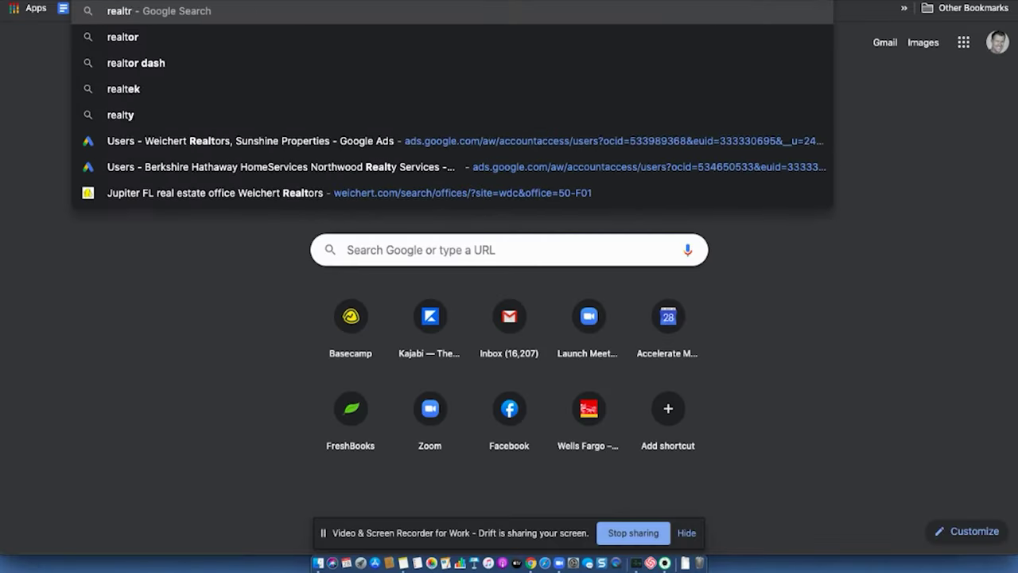
pyautogui.press('BackSpace')
pyautogui.write('or austin tx')
pyautogui.press('Return')
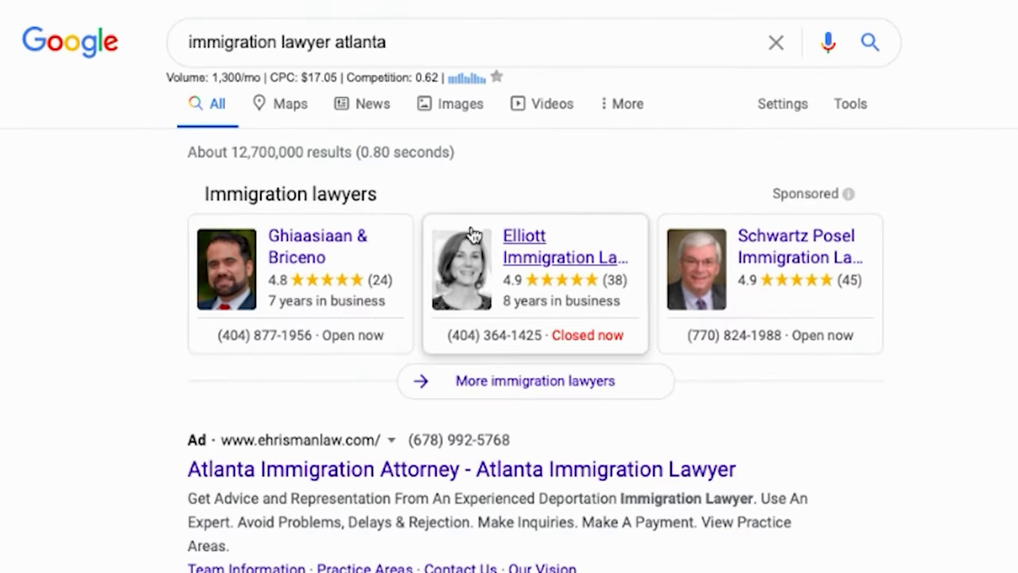
# Skim the realtor results and start editing the search query
pyautogui.scroll(-1, 469, 247)
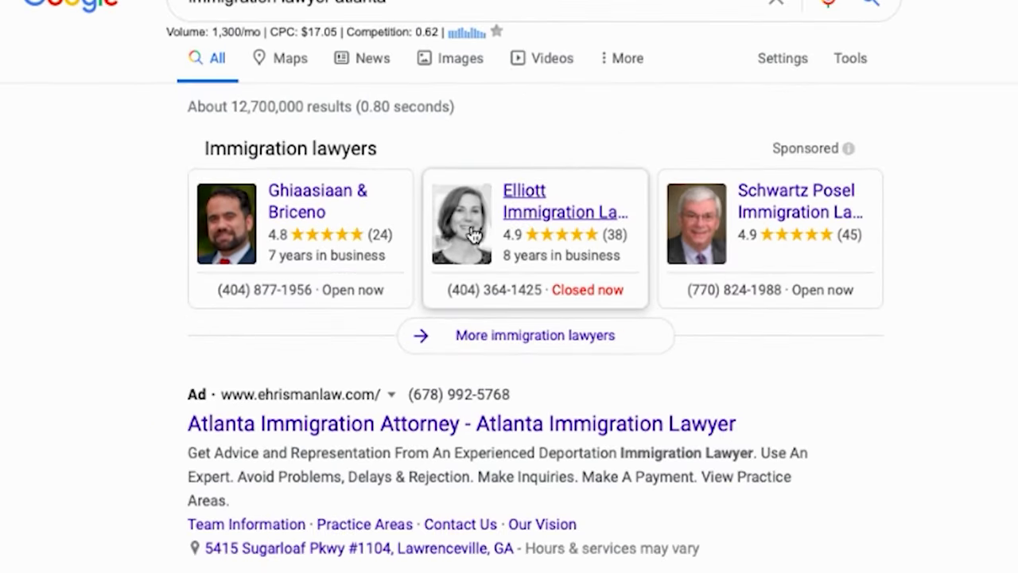
pyautogui.scroll(1, 472, 234)
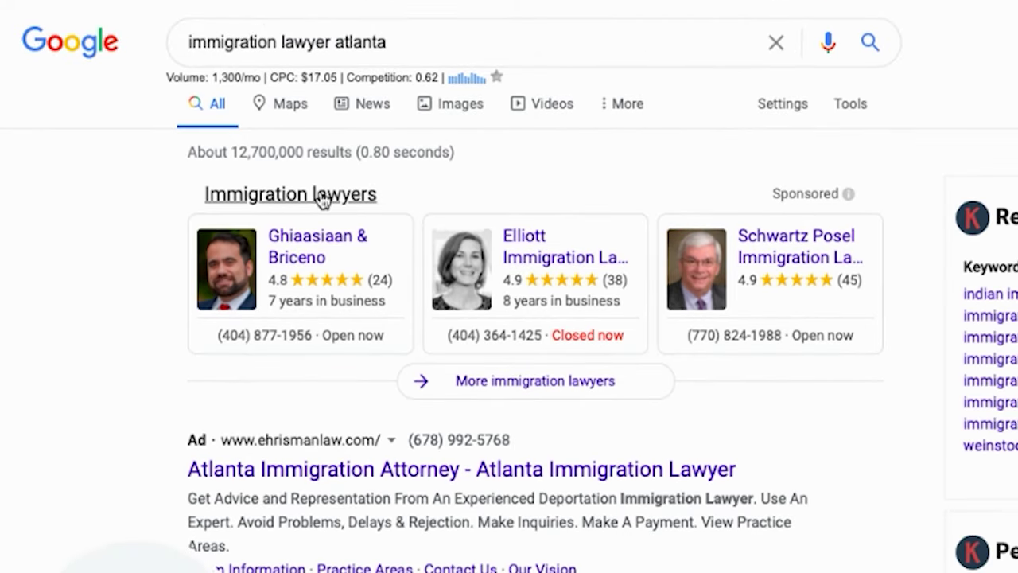
pyautogui.click(371, 41)
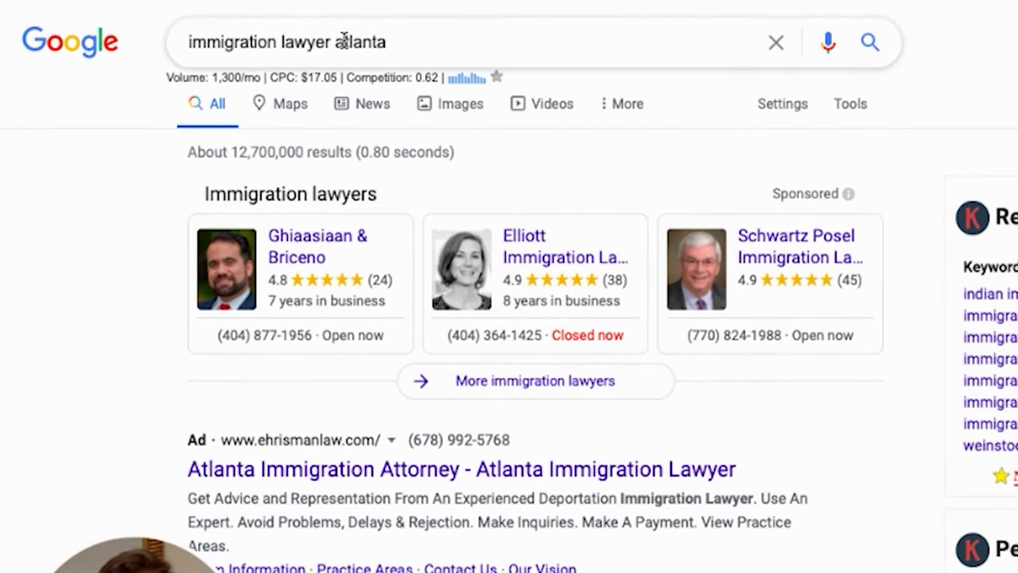
# Change the search from Atlanta to 'immigration lawyer austin' and scroll through the Google Screened ads and map pack
pyautogui.press('BackSpace')
pyautogui.press('BackSpace')
pyautogui.press('BackSpace')
pyautogui.press('BackSpace')
pyautogui.press('BackSpace')
pyautogui.press('BackSpace')
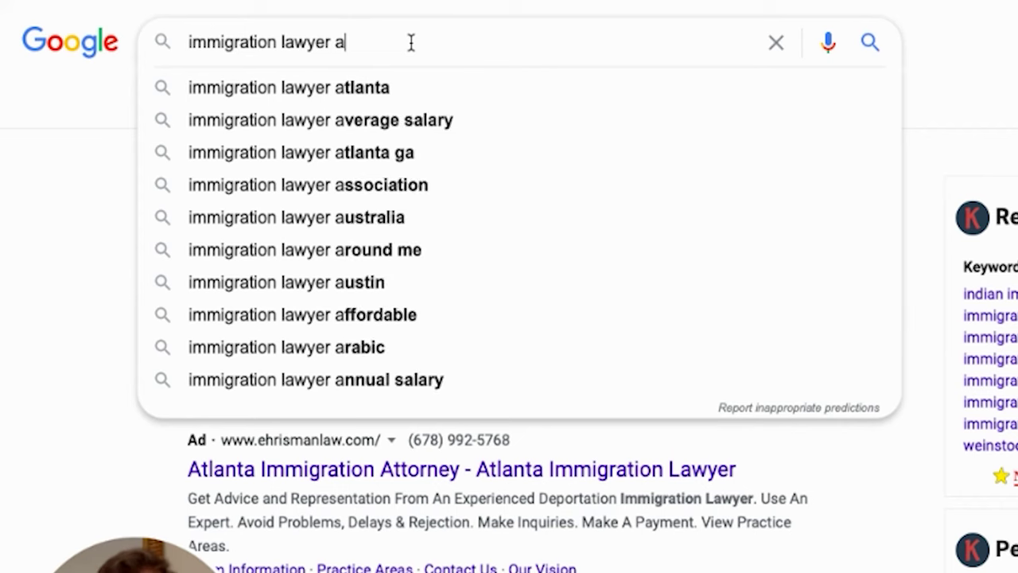
pyautogui.write('ustin')
pyautogui.press('Return')
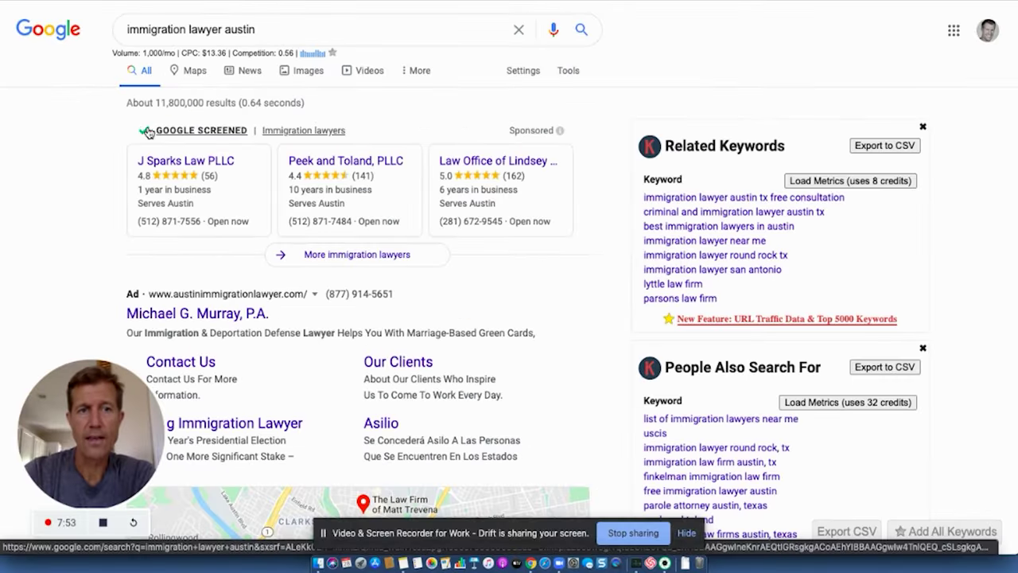
pyautogui.scroll(-6, 193, 159)
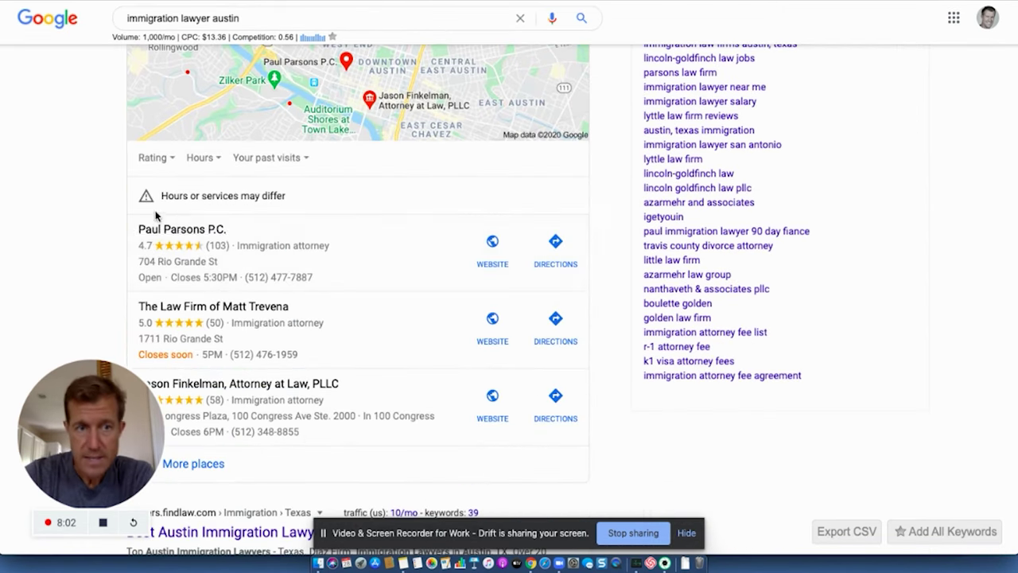
pyautogui.scroll(6, 265, 208)
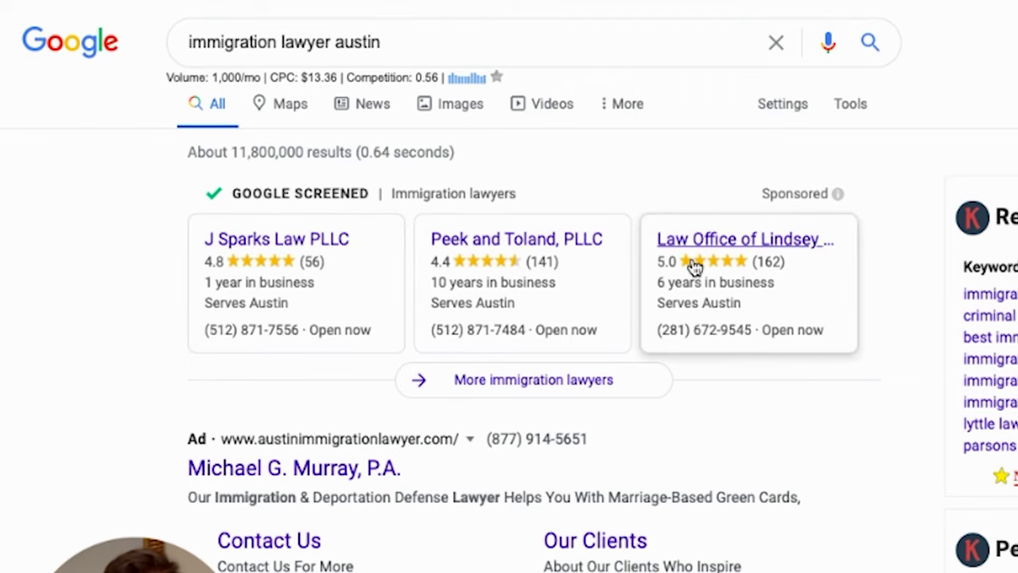
pyautogui.scroll(-1, 693, 266)
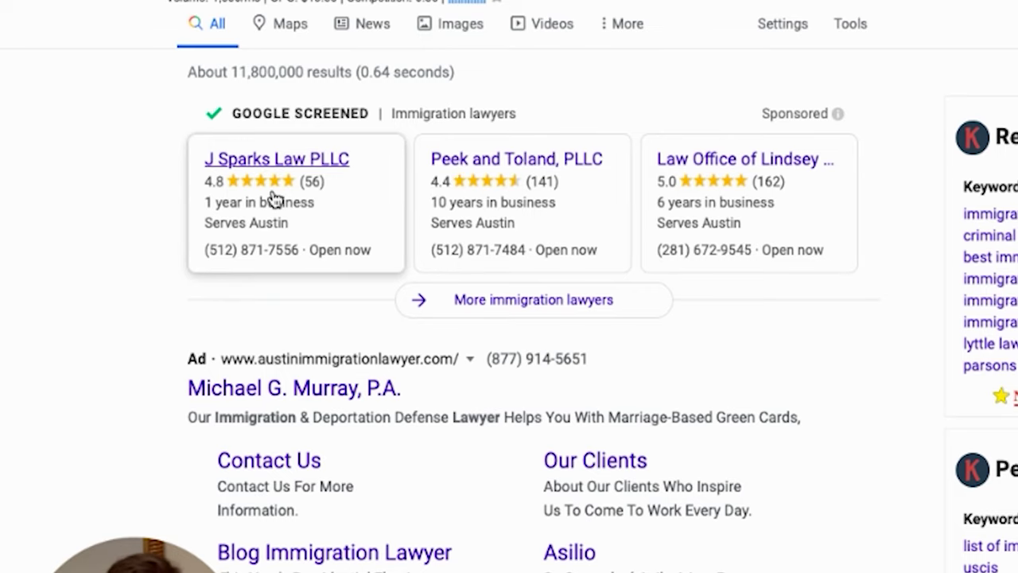
pyautogui.hscroll(-2, 575, 202)
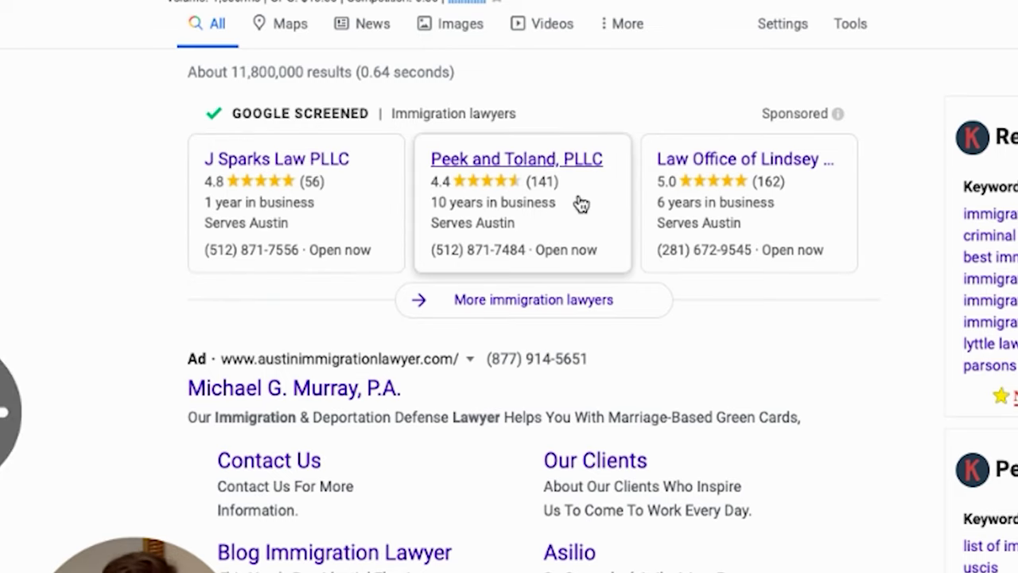
pyautogui.scroll(-9, 581, 204)
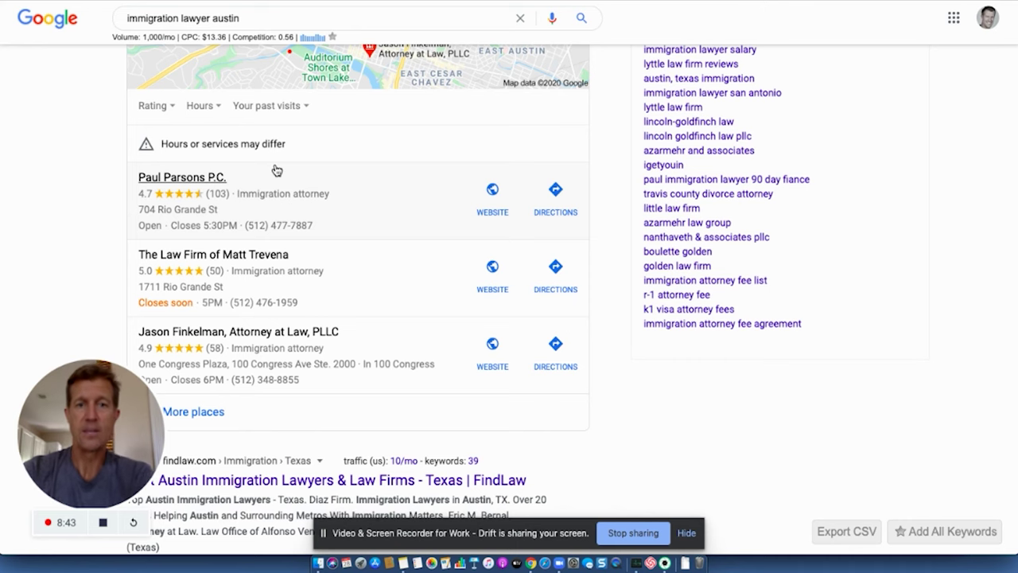
pyautogui.scroll(2, 276, 171)
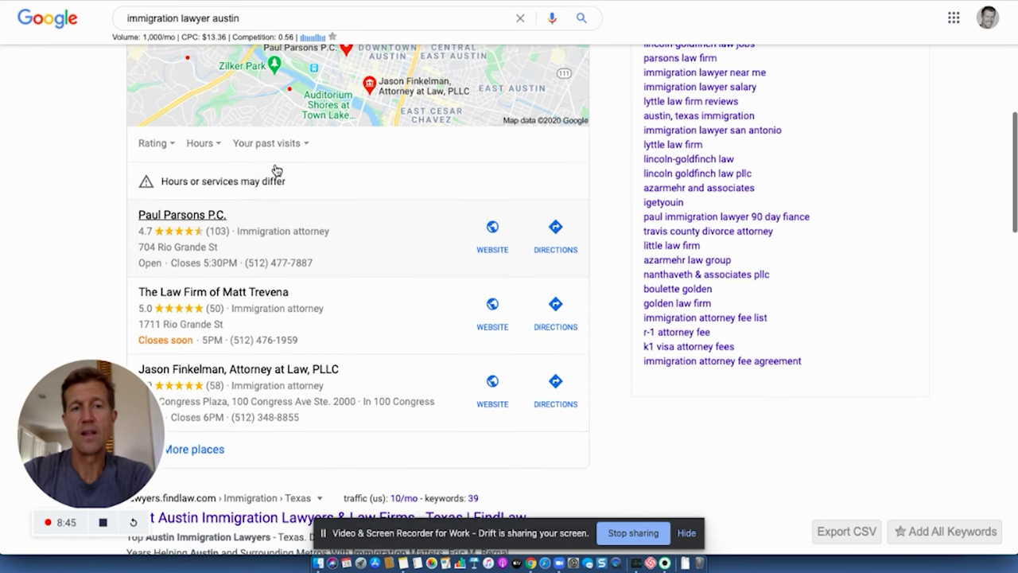
pyautogui.scroll(1, 276, 170)
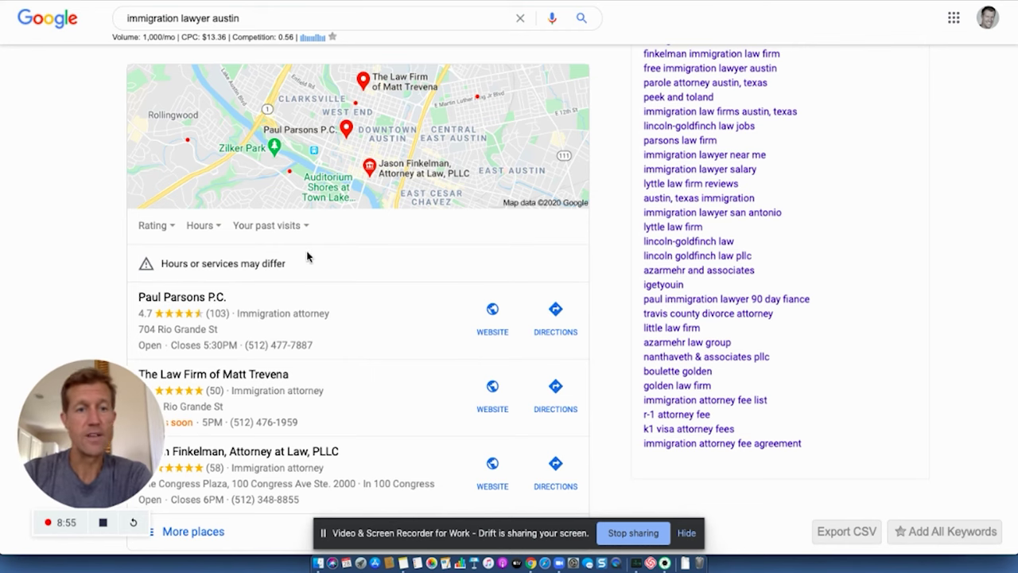
pyautogui.scroll(5, 363, 280)
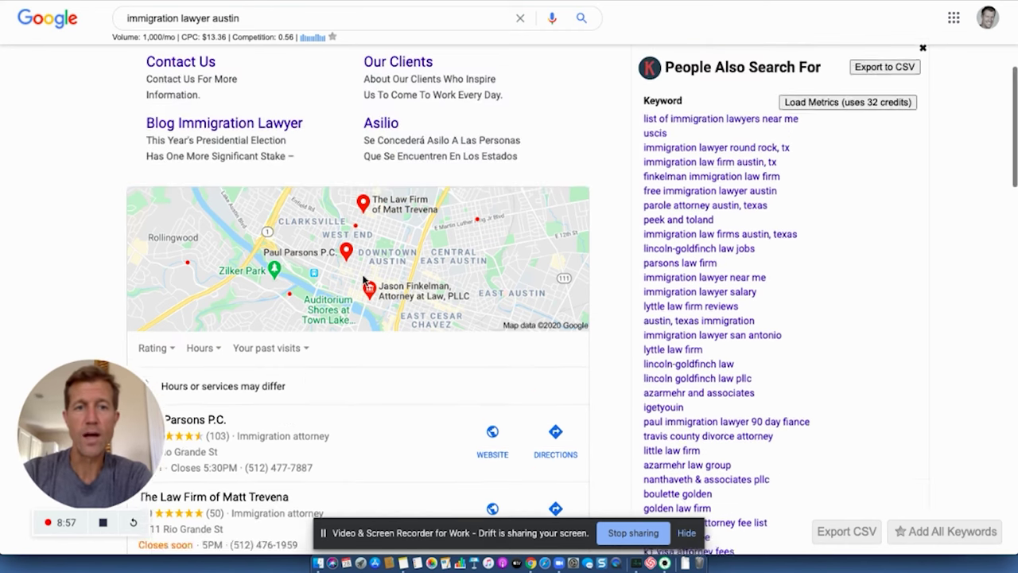
pyautogui.scroll(2, 363, 280)
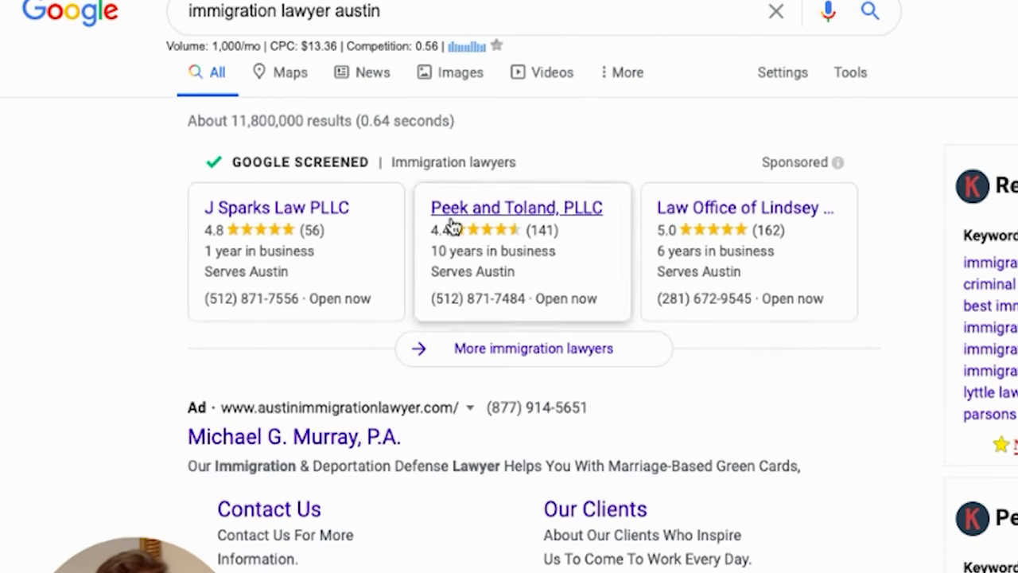
pyautogui.scroll(-6, 536, 207)
pyautogui.scroll(-1, 538, 208)
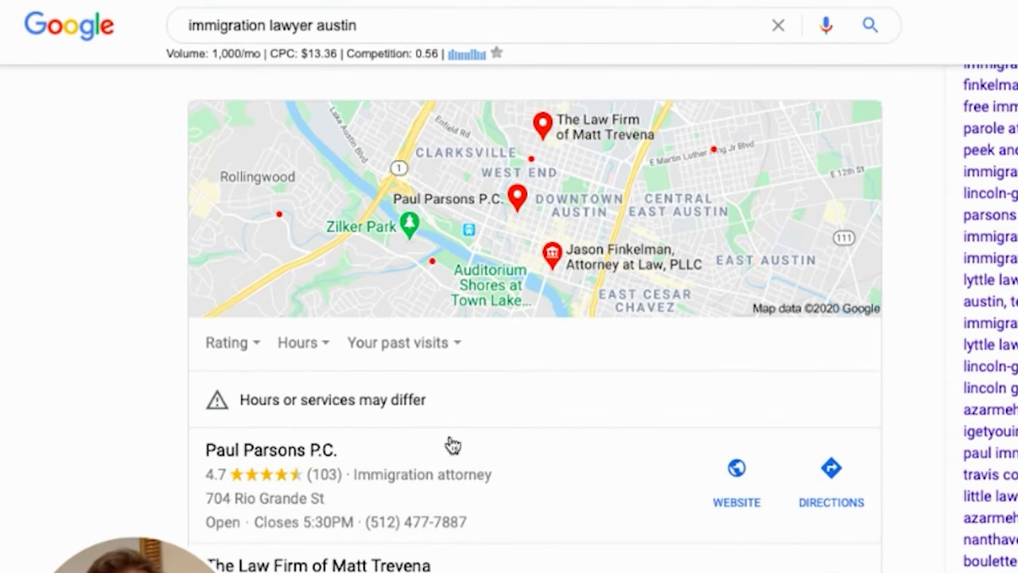
pyautogui.scroll(-3, 689, 354)
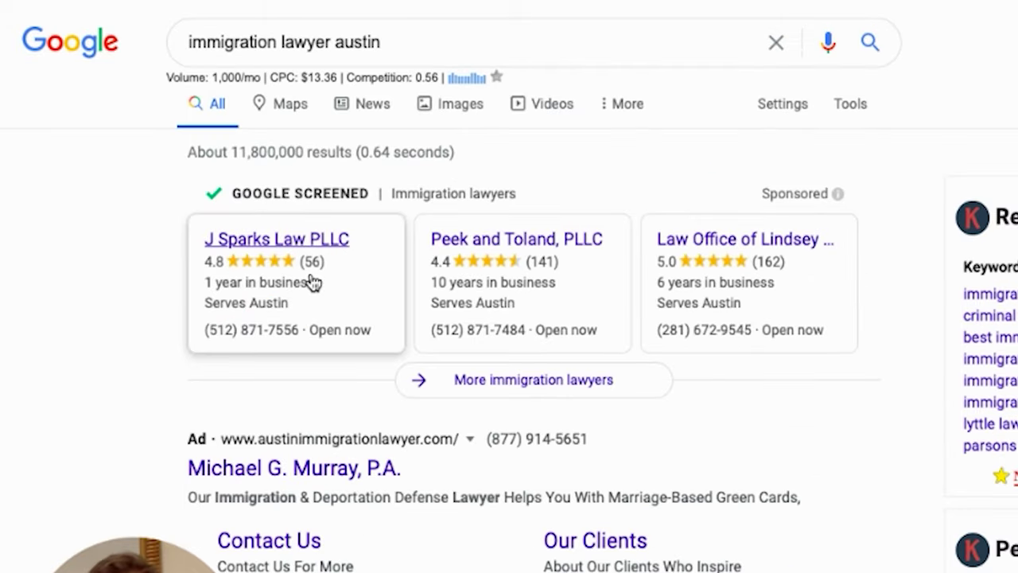